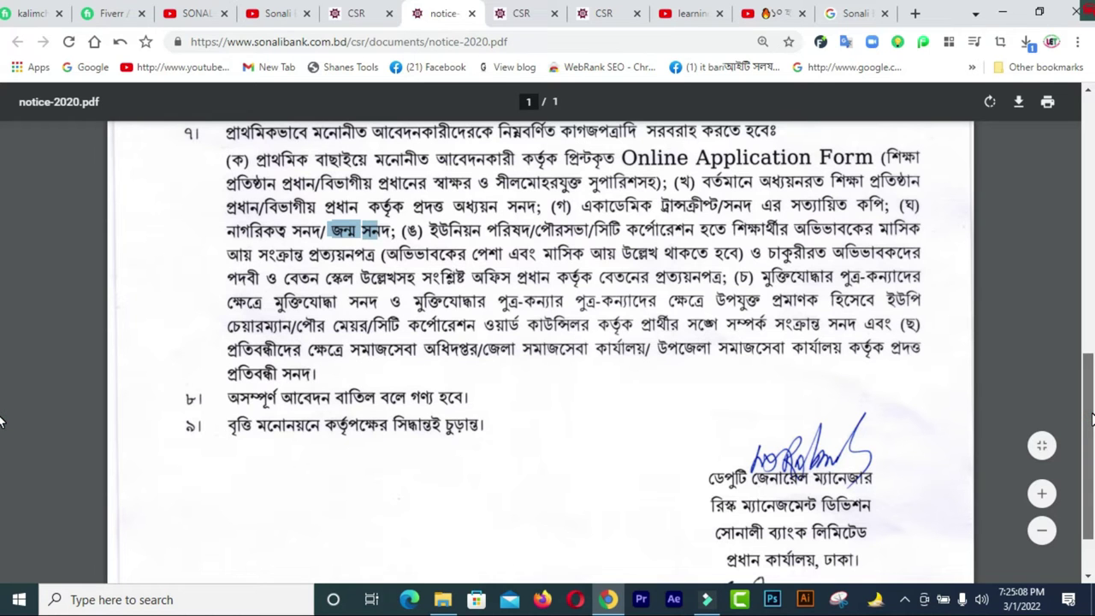
left_click_drag(1091, 417, 1091, 355)
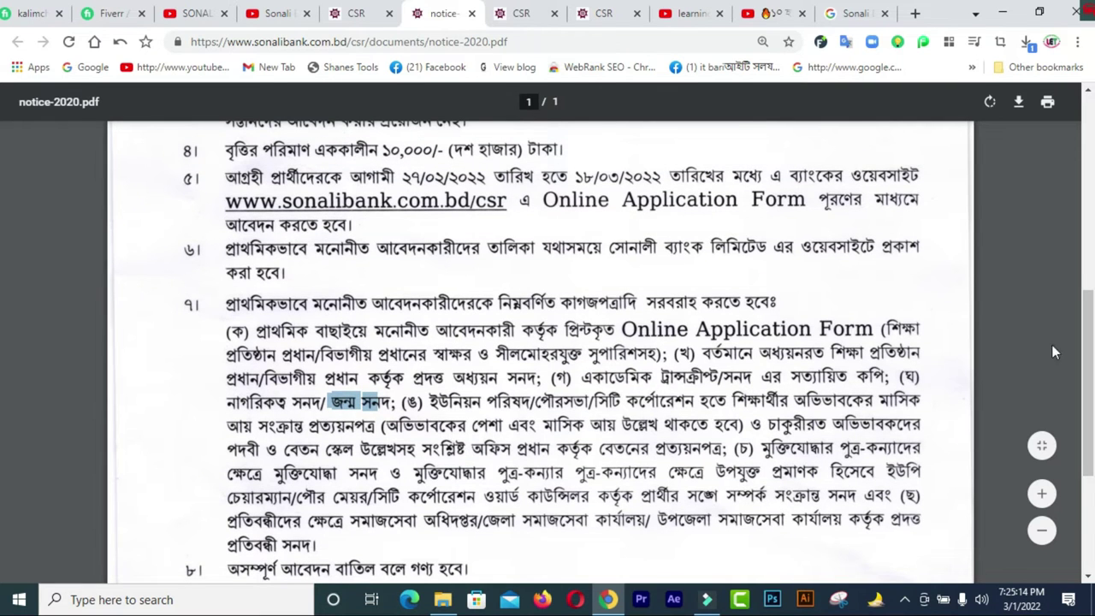
left_click(1043, 494)
left_click(1043, 493)
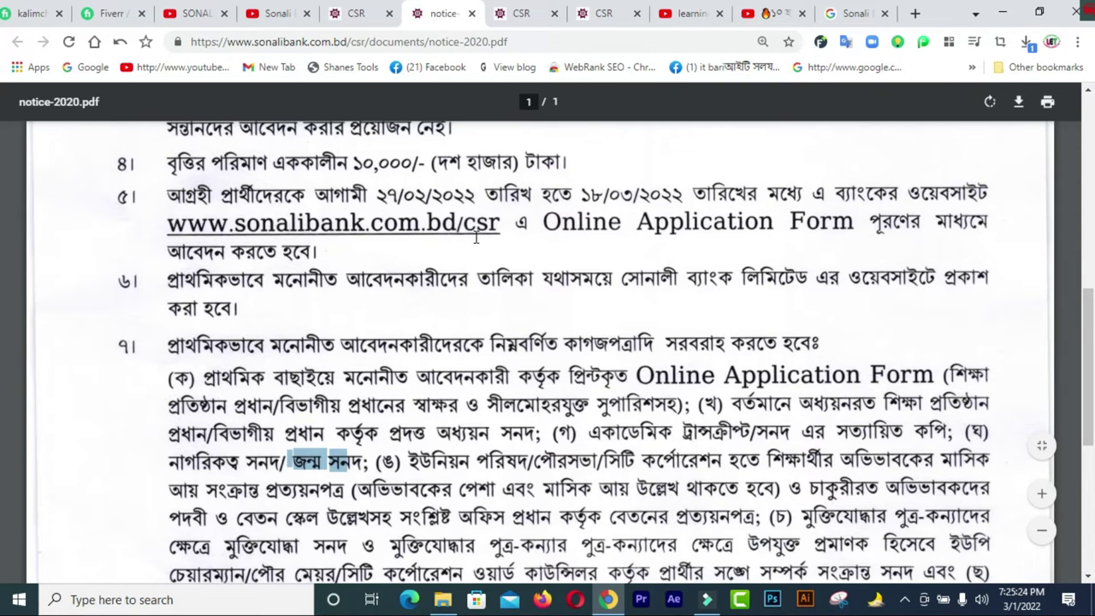
left_click_drag(496, 225, 180, 226)
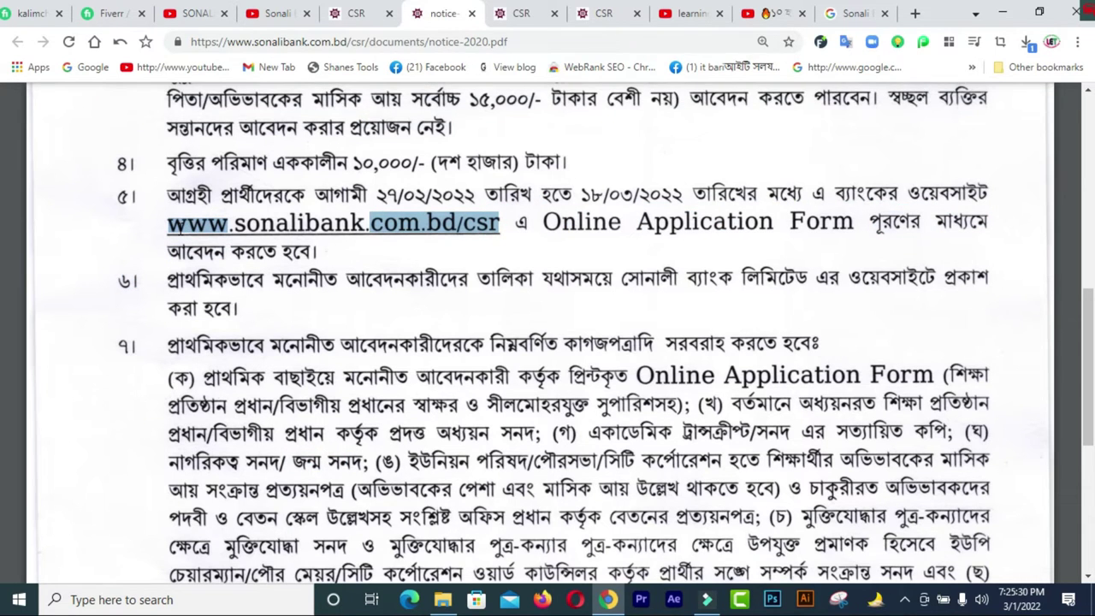
left_click(180, 226)
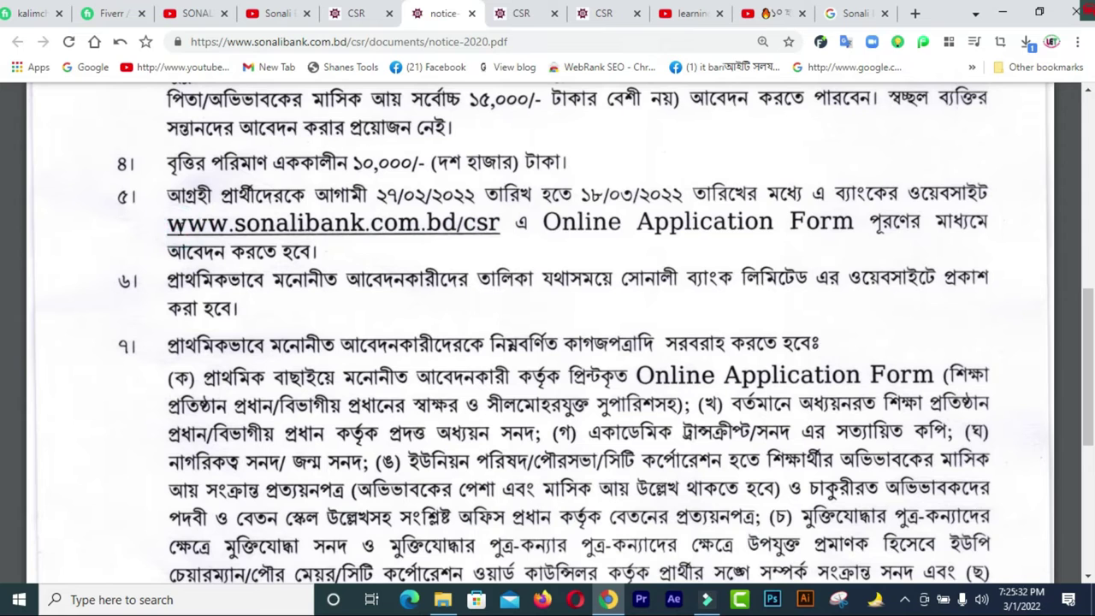
triple_click(171, 225)
left_click(359, 224)
- Look over the open application forms and the notice, ending on the CSR Education Stipend 2020 page
left_click(520, 14)
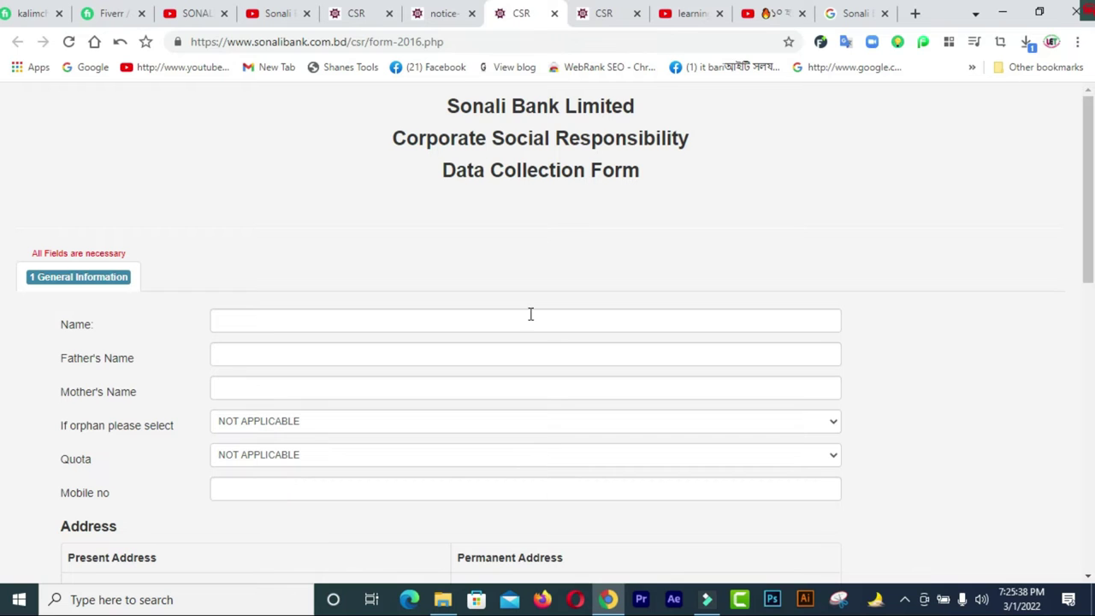
left_click(590, 13)
left_click(438, 14)
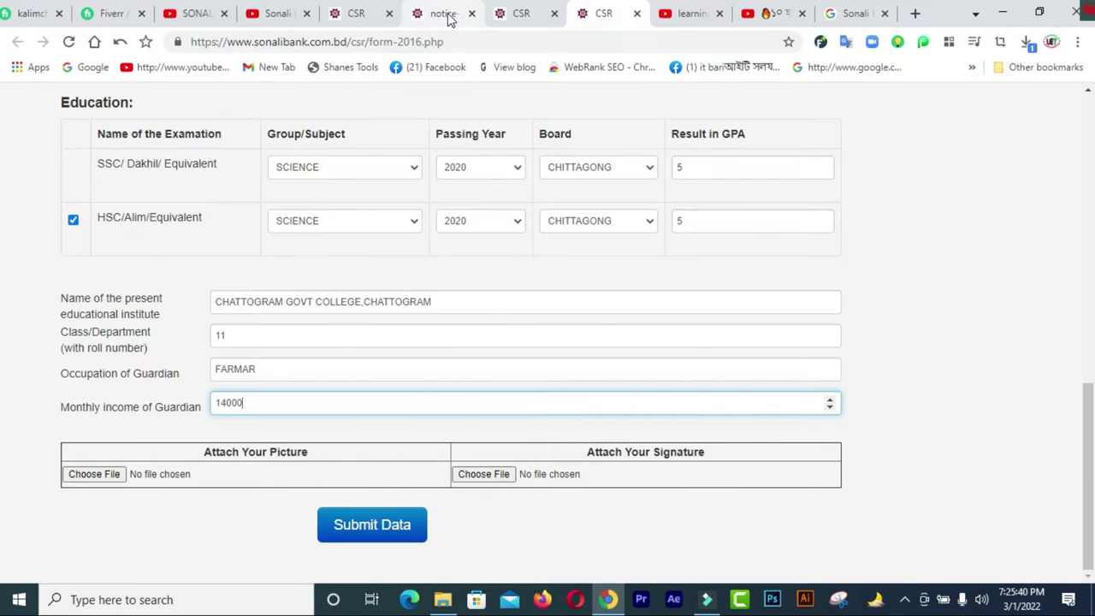
left_click(354, 13)
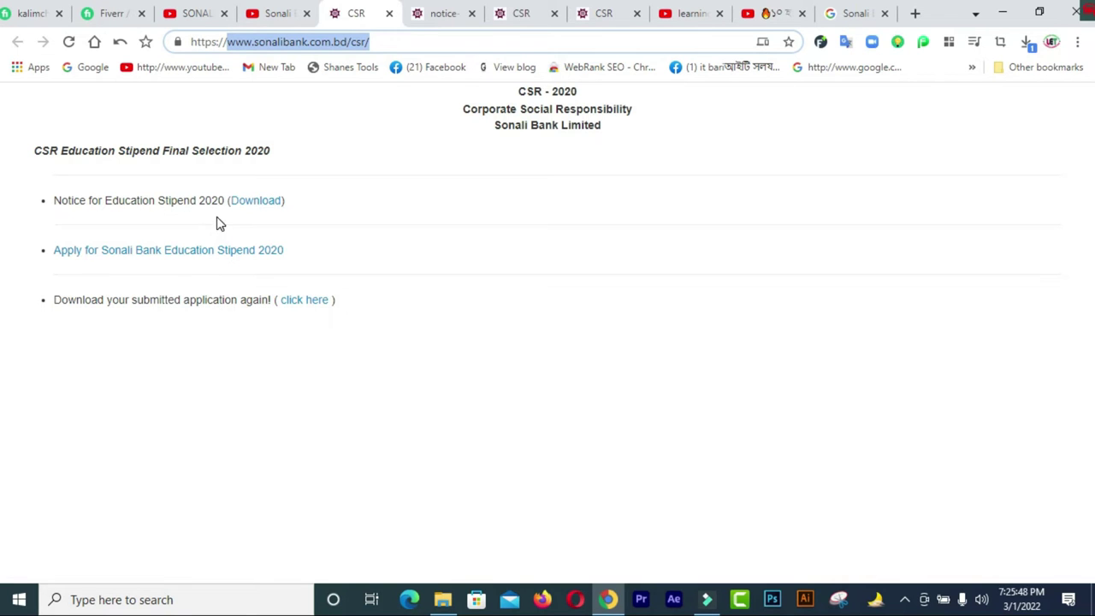
left_click(444, 12)
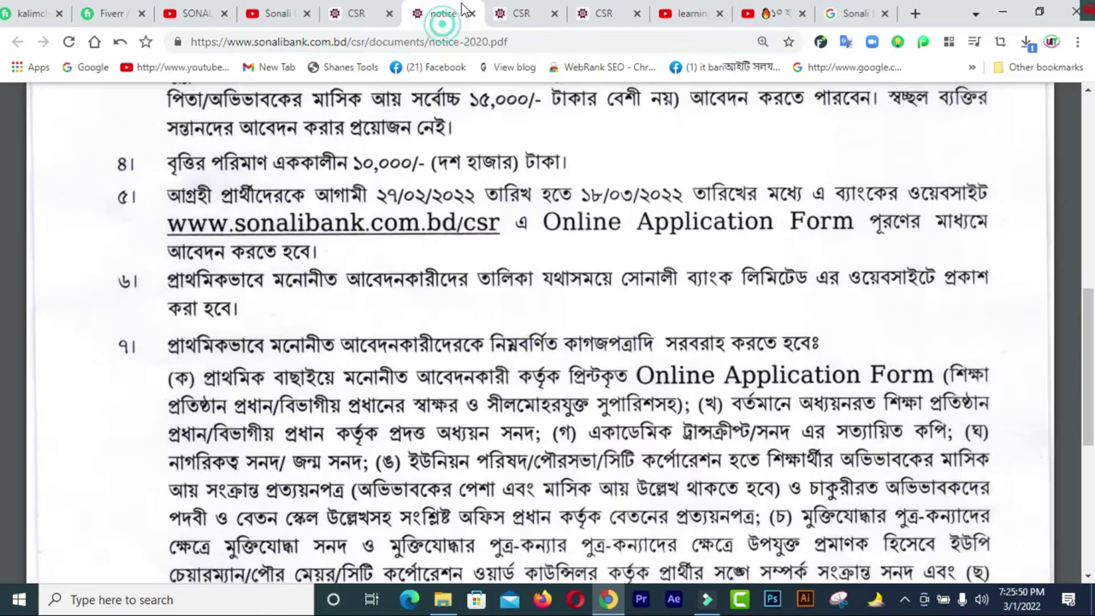
left_click(359, 15)
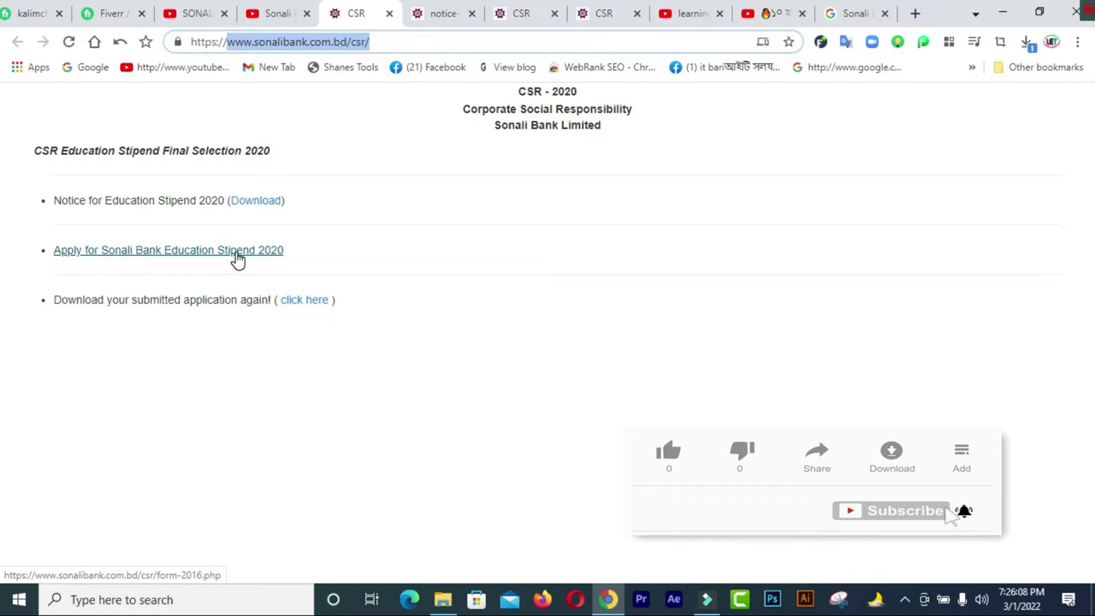
- Open the Apply for Sonali Bank Education Stipend 2020 form in a new tab and switch to it
right_click(275, 255)
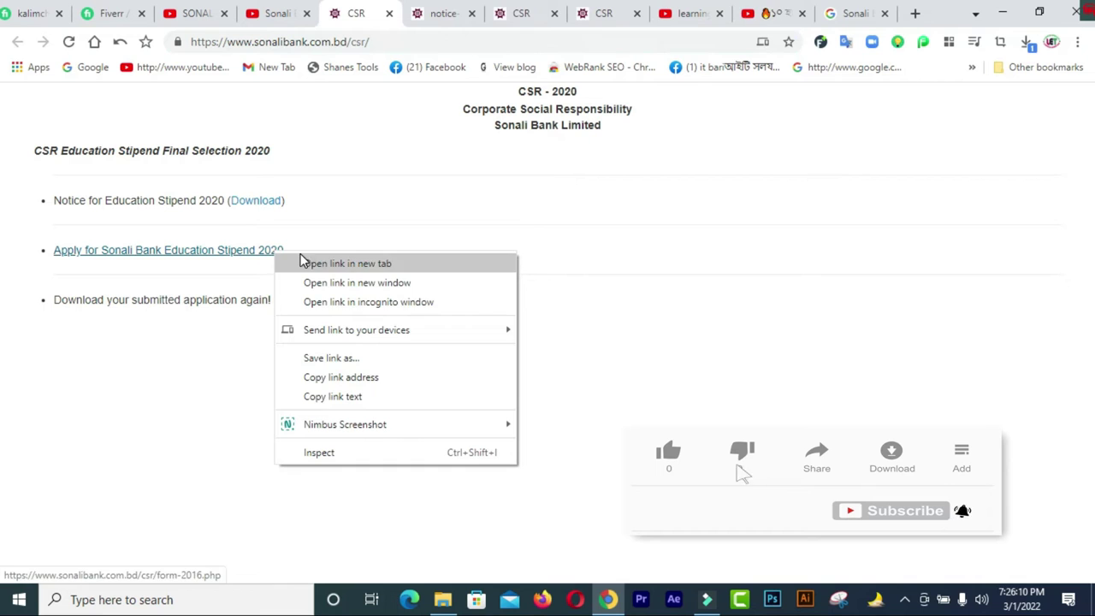
left_click(307, 262)
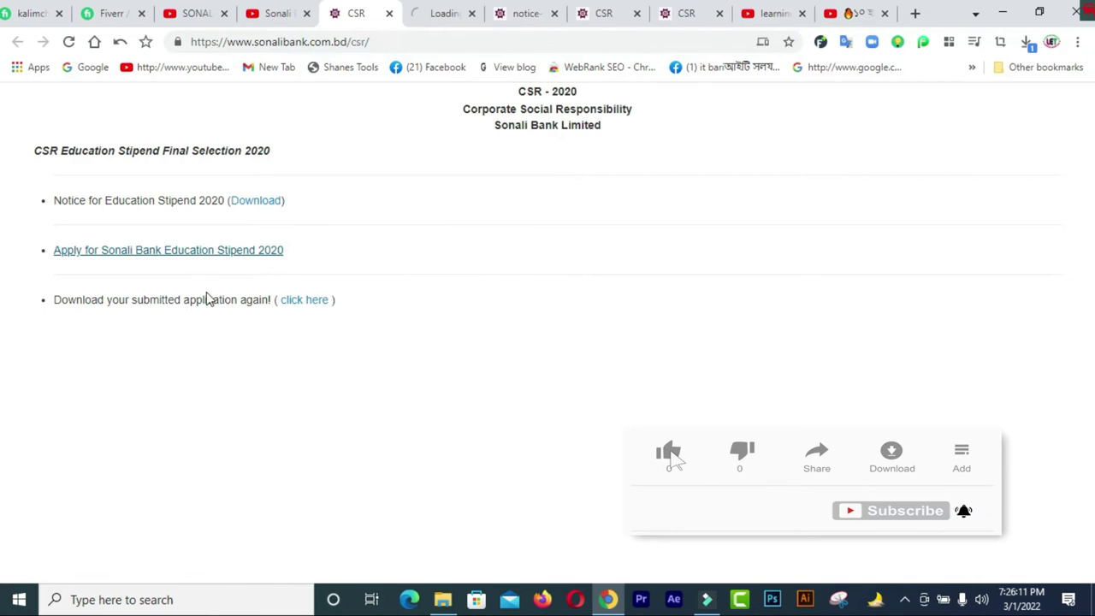
left_click(431, 24)
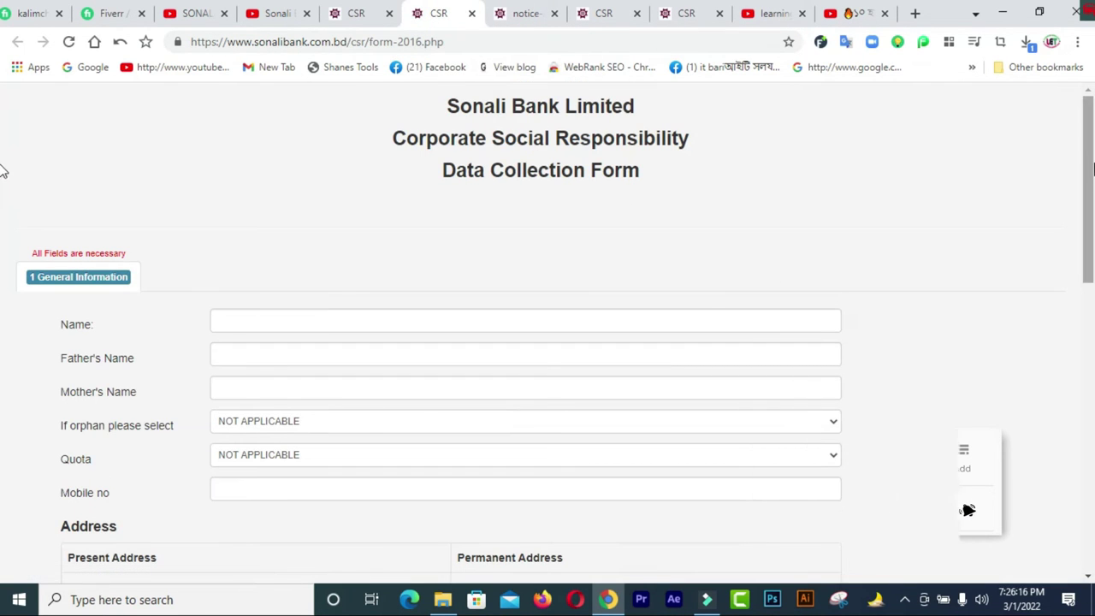
- Set the applicant's orphan status to MOTHERLESS and the quota to POOR in the general information
scroll(3, 195, "down", 1)
scroll(2, 195, "down", 1)
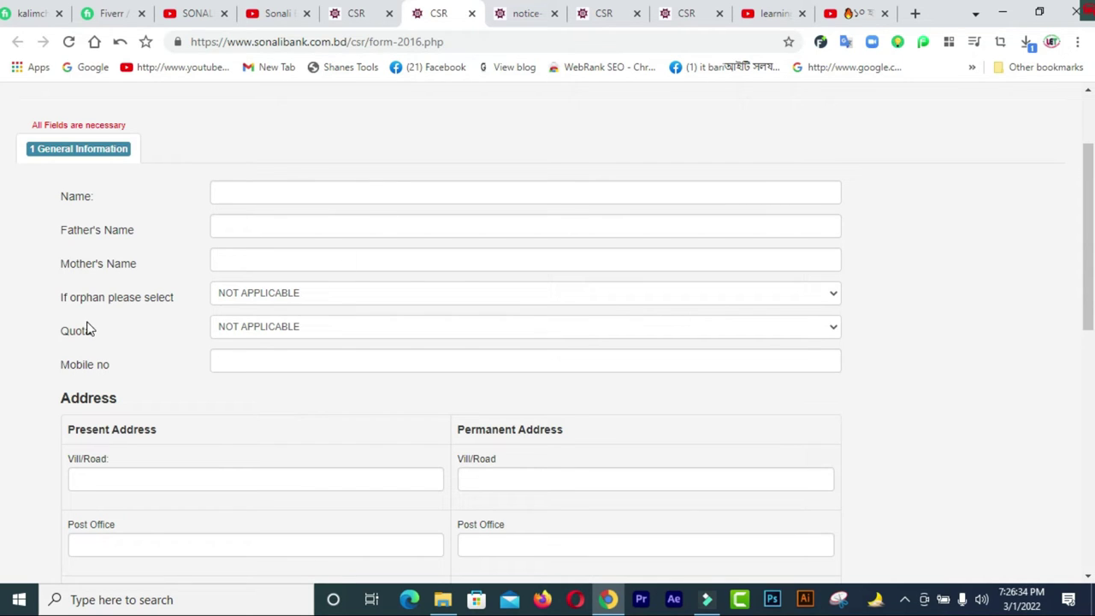
left_click(257, 299)
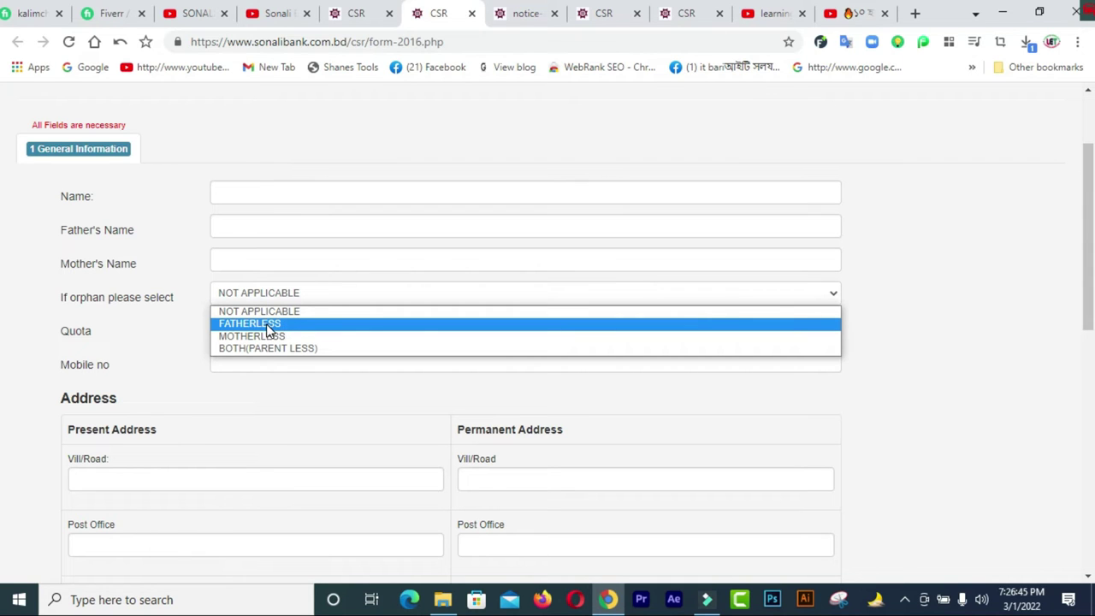
left_click(267, 325)
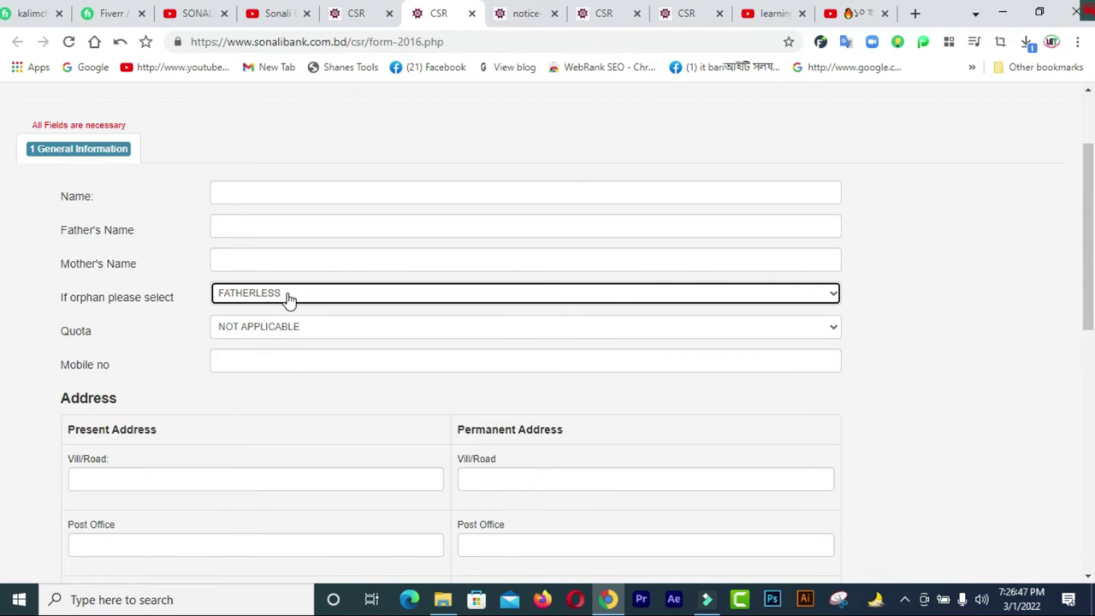
left_click(291, 296)
left_click(256, 336)
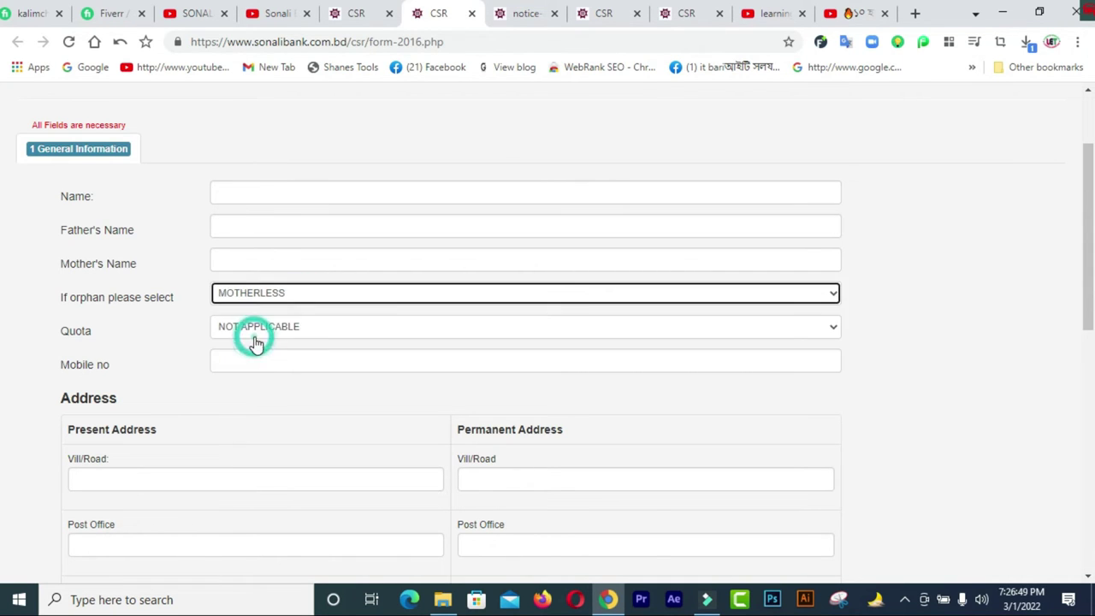
left_click(263, 329)
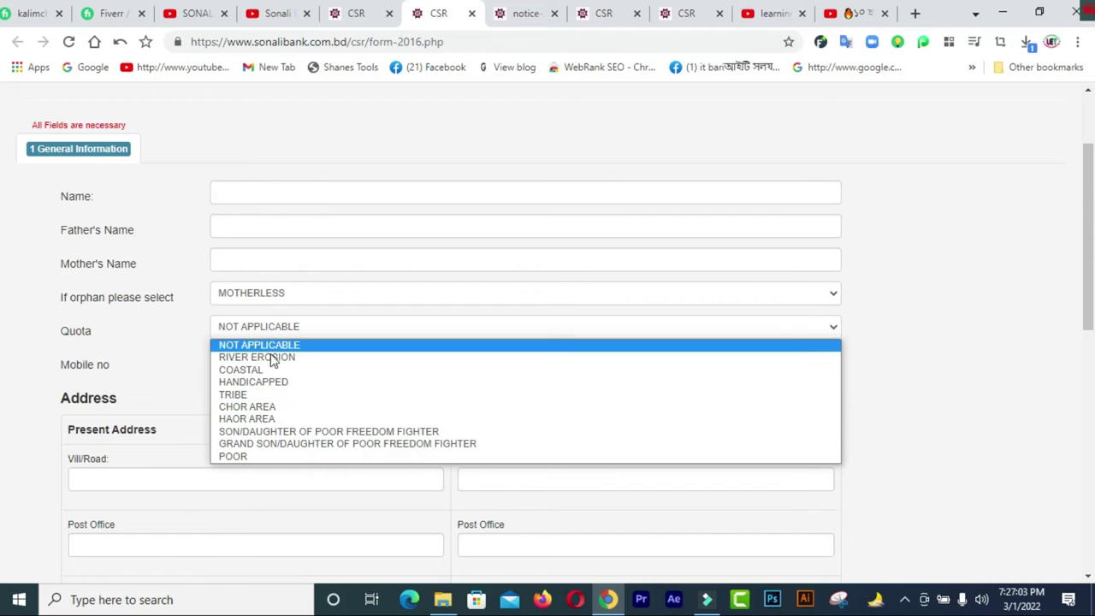
left_click(238, 458)
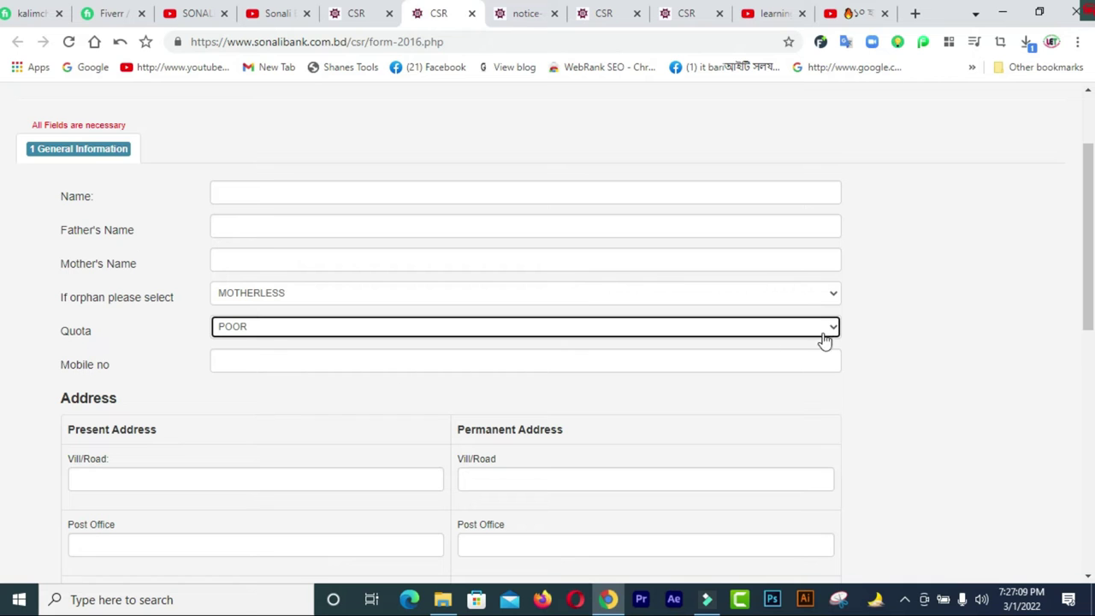
- Review the mobile number field and the present address fields without entering anything
left_click_drag(1084, 201, 1091, 257)
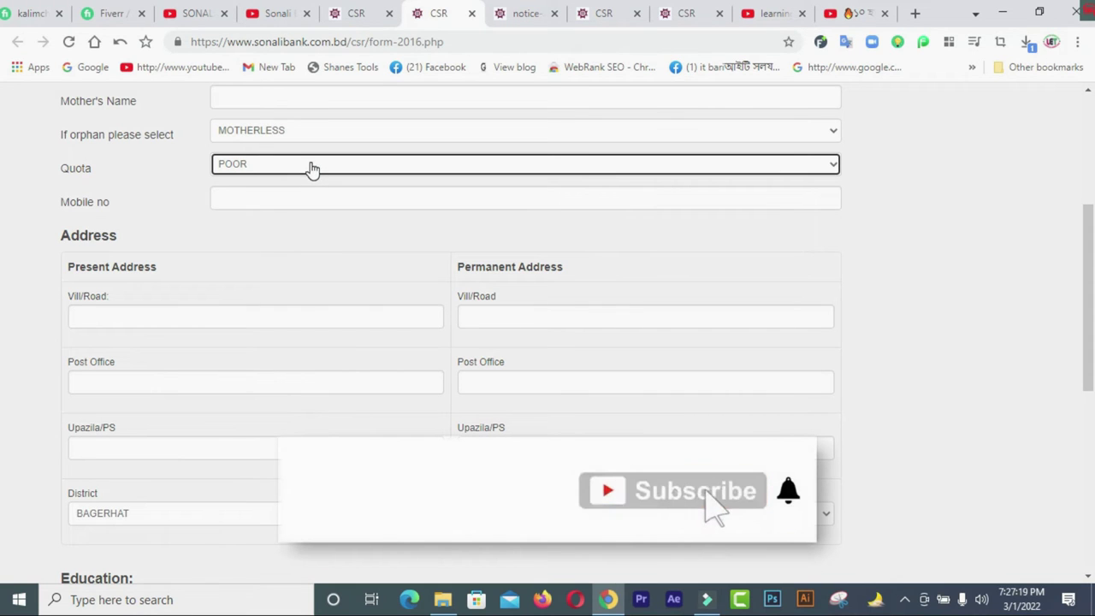
left_click(266, 197)
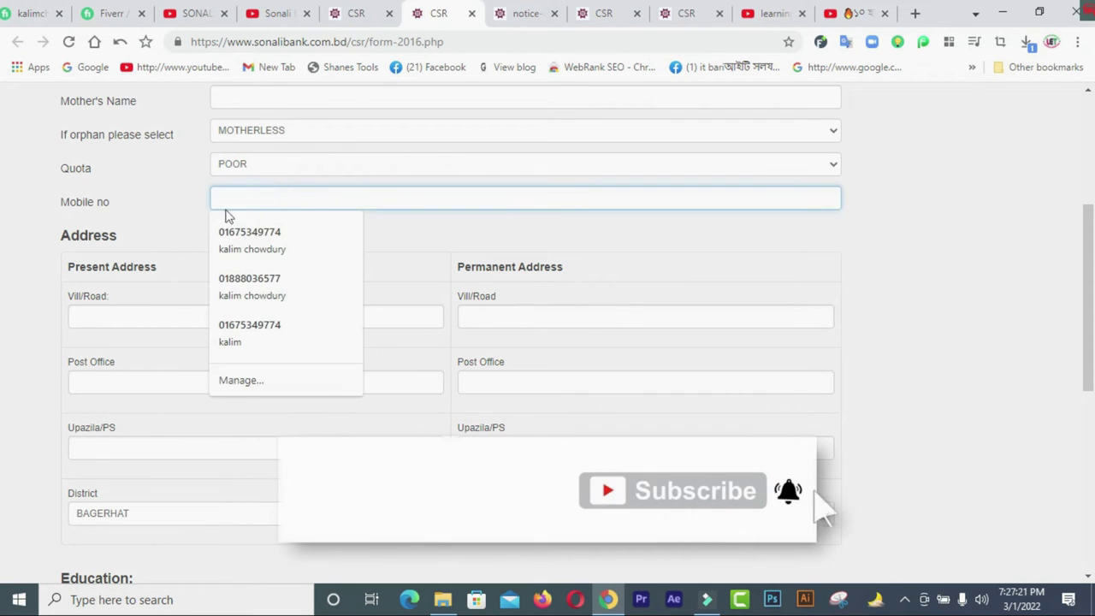
left_click(7, 233)
left_click(84, 322)
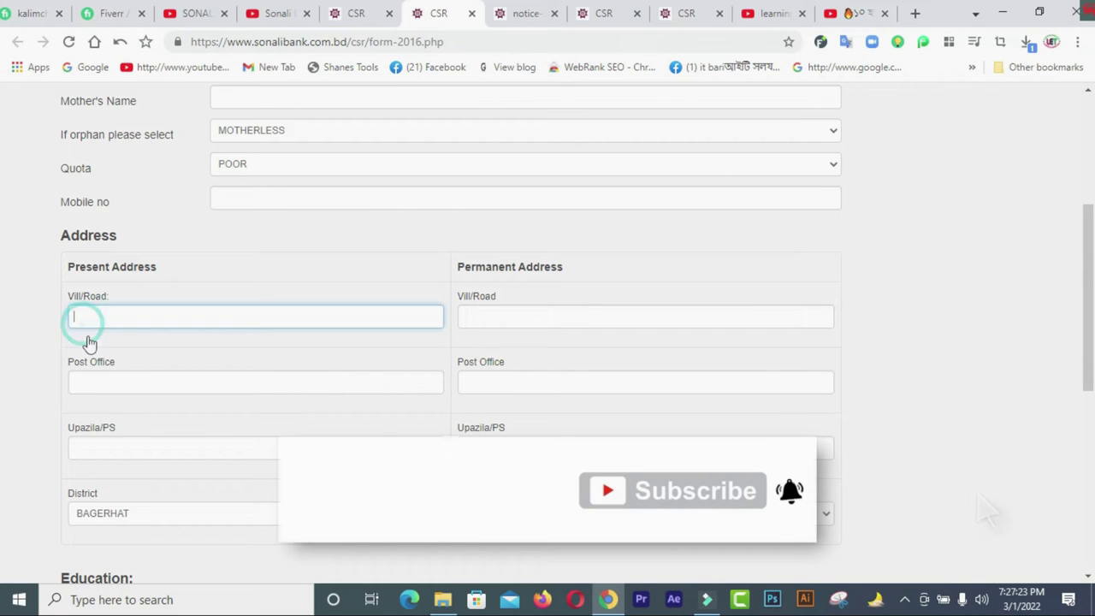
left_click(90, 377)
scroll(2, 248, "down", 3)
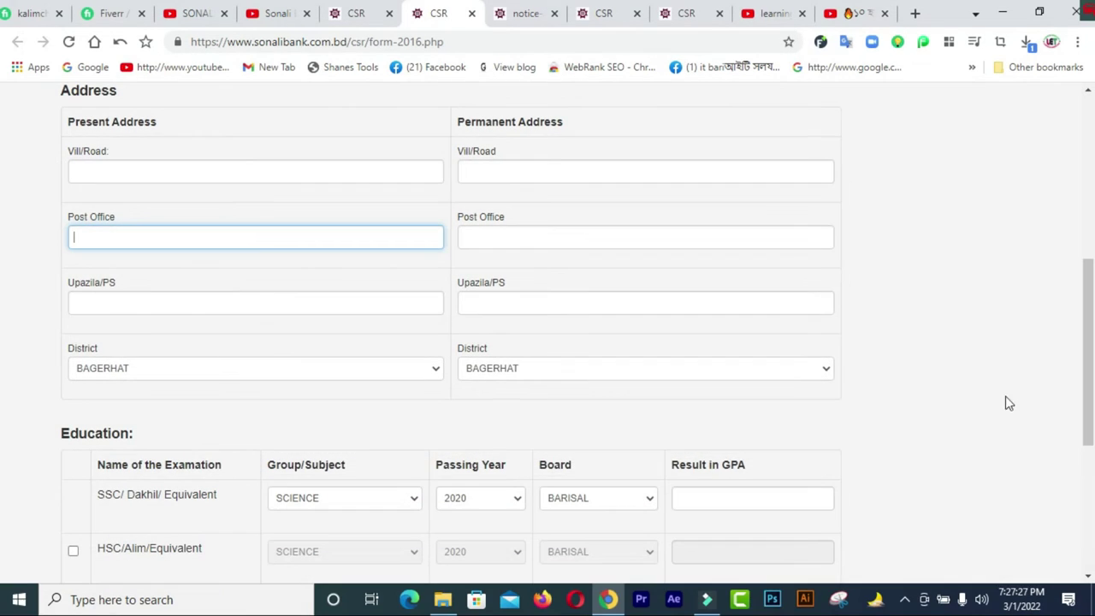
- Review the SSC/Dakhil row's group, passing year and board options and its GPA field
scroll(3, 312, "down", 3)
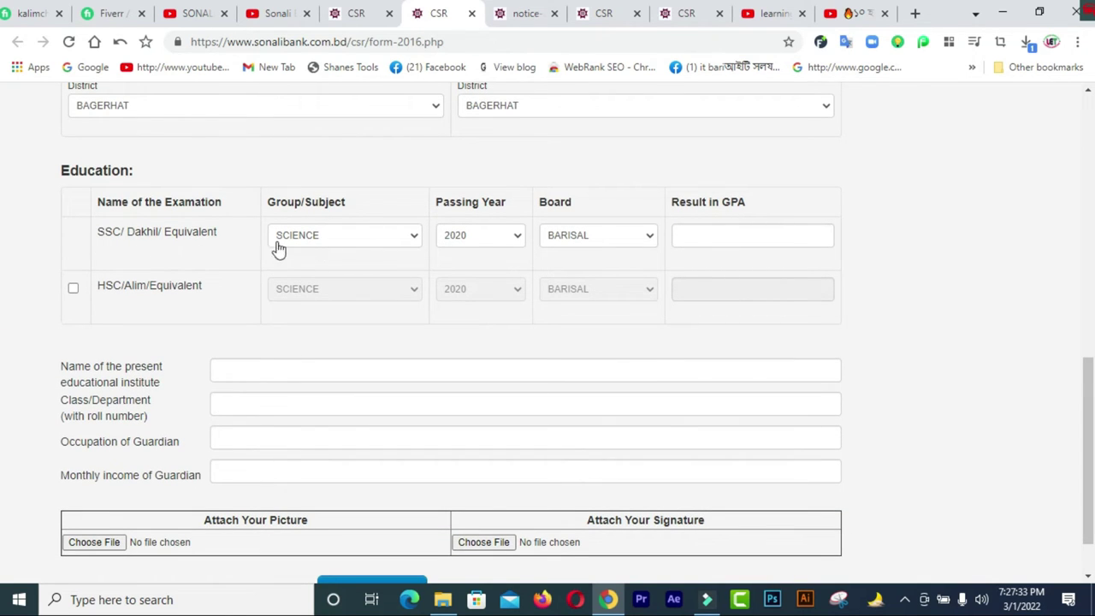
left_click(401, 246)
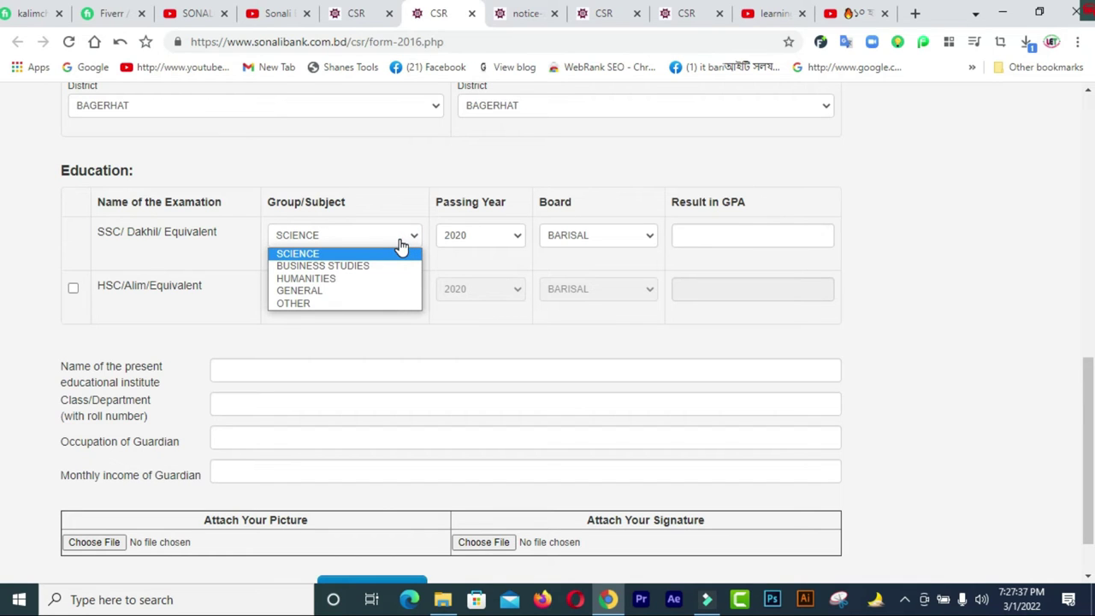
left_click(477, 246)
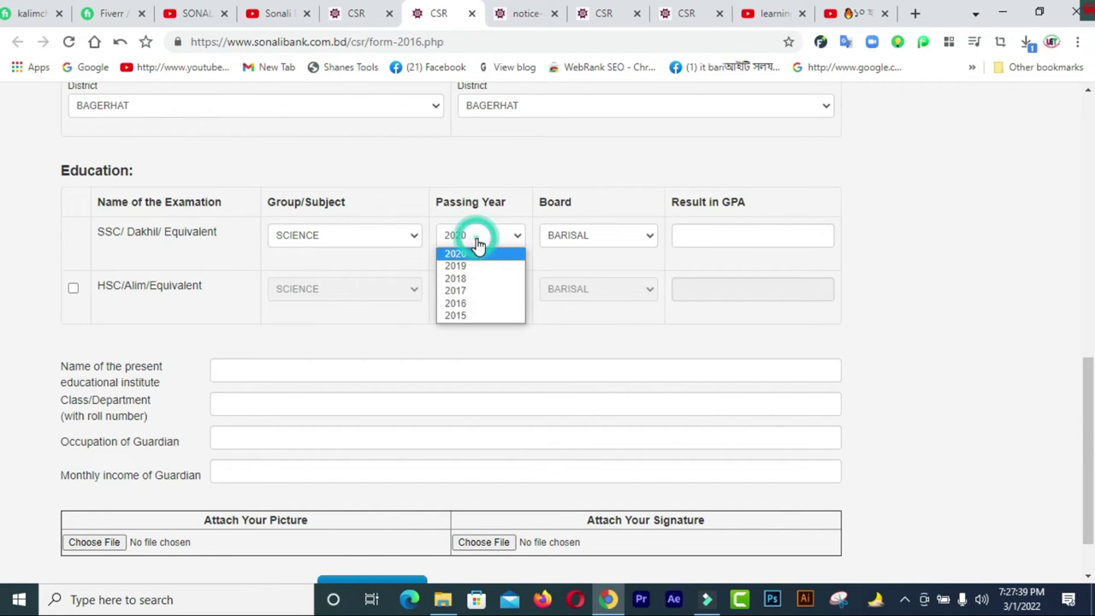
left_click(569, 240)
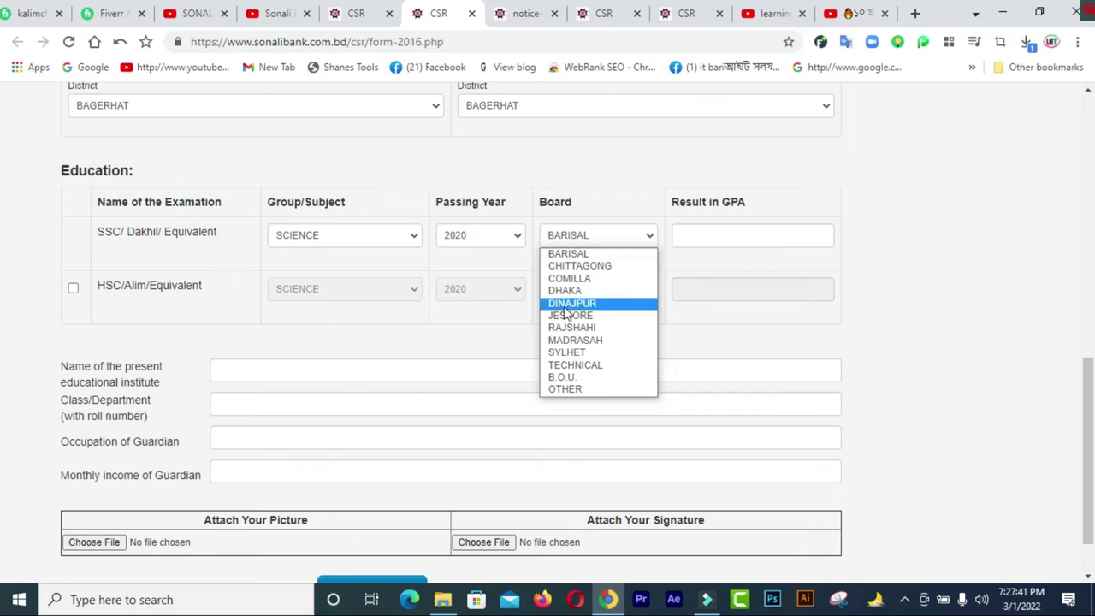
left_click(717, 234)
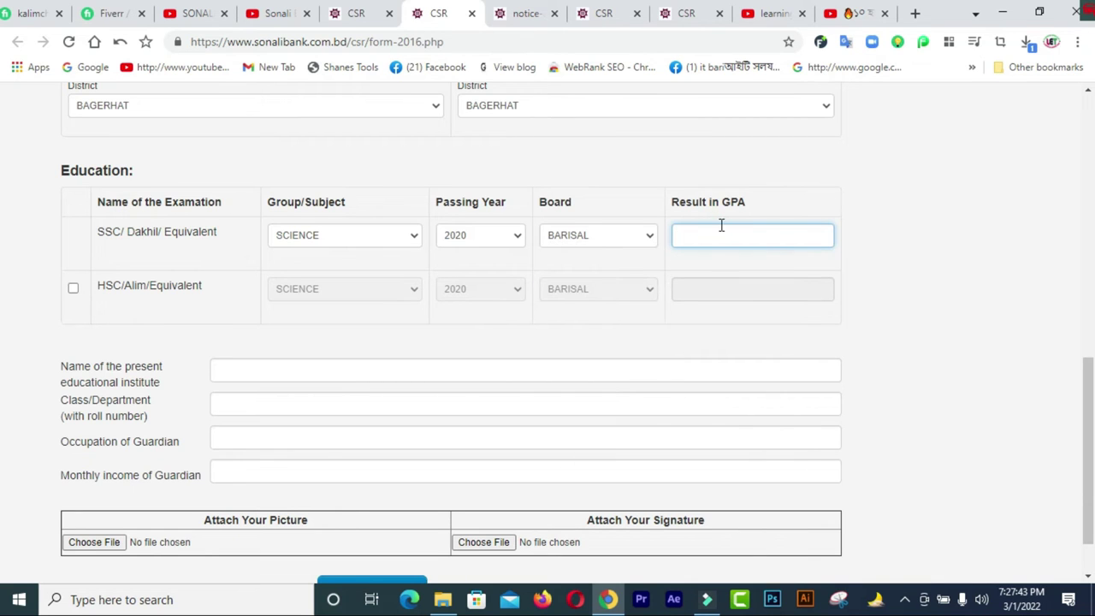
left_click(746, 232)
- Enable the HSC/Alim/Equivalent row and view its group options and GPA field
left_click(72, 289)
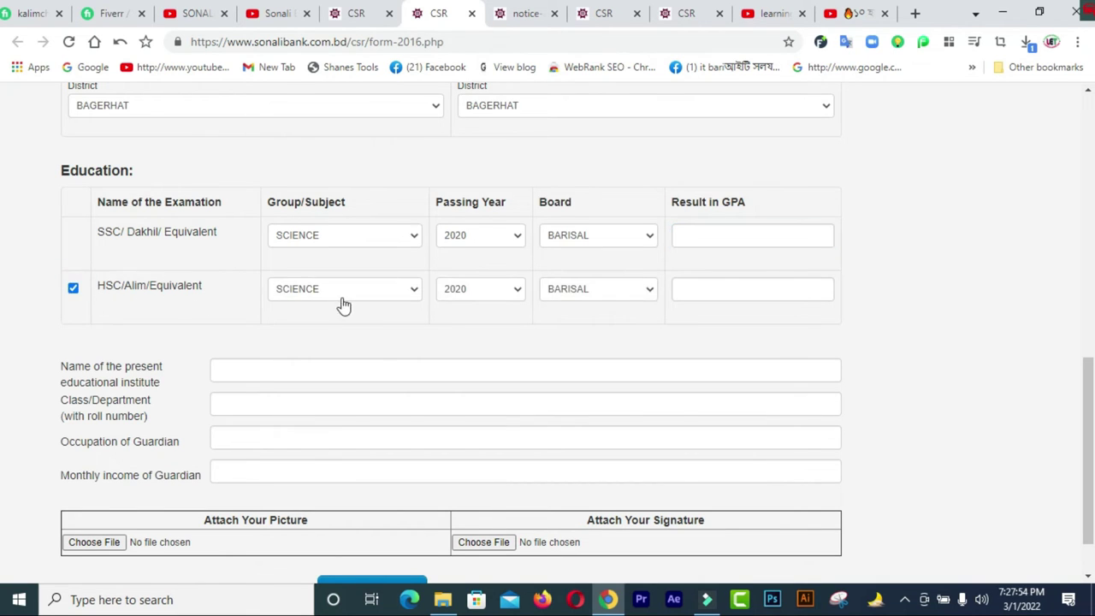
left_click(372, 293)
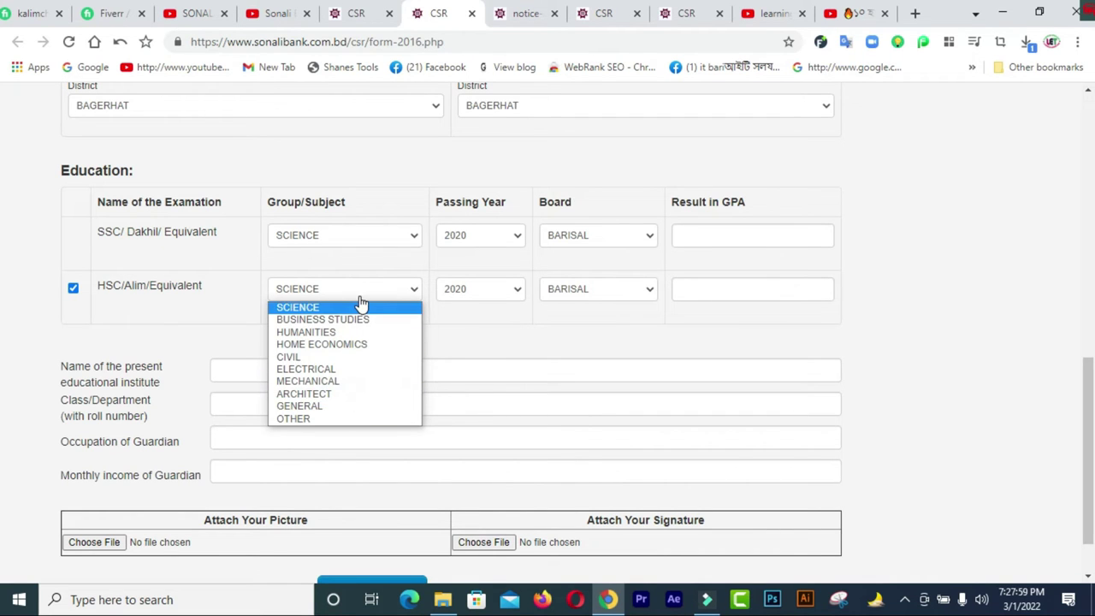
left_click(464, 327)
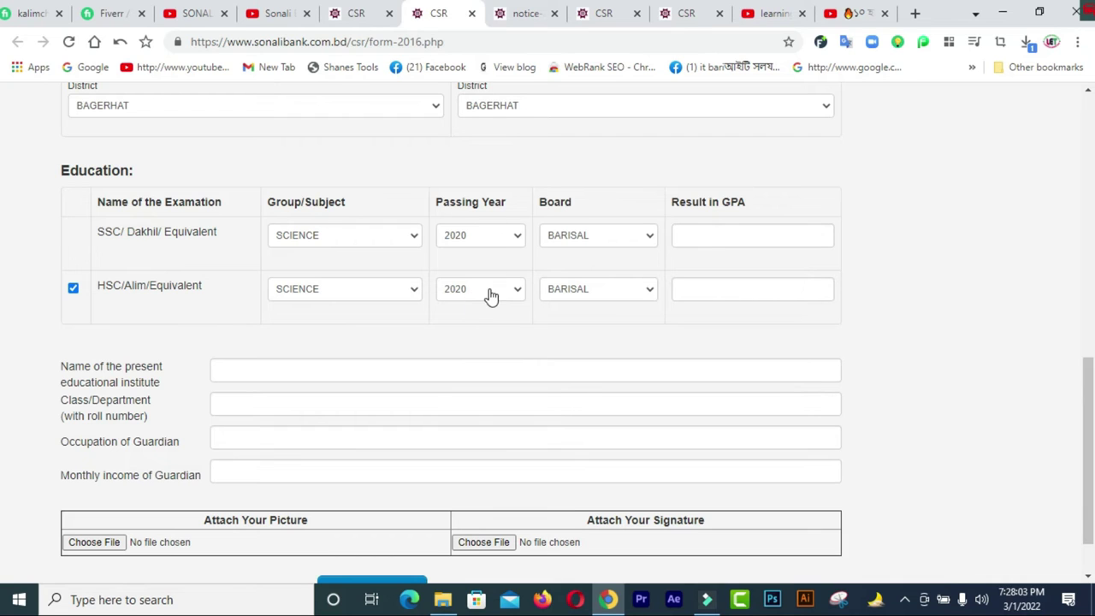
left_click(701, 290)
- Review the guardian occupation and income fields, and view the same section in the already filled-in form
mouse_move(1085, 398)
left_mouse_down()
mouse_move(1088, 389)
mouse_move(1087, 417)
left_mouse_up()
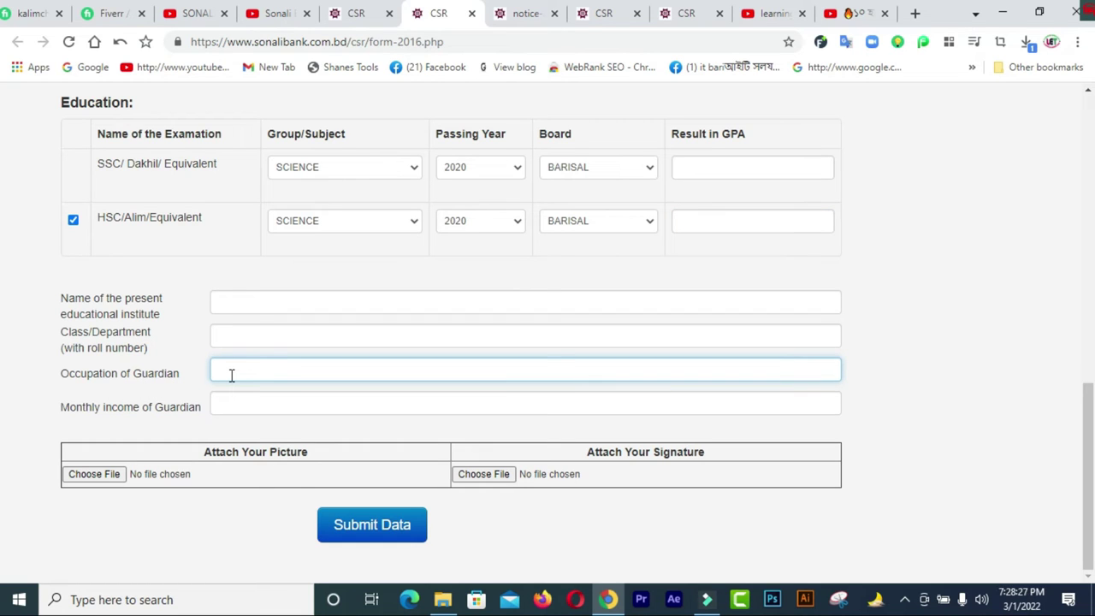
left_click(242, 410)
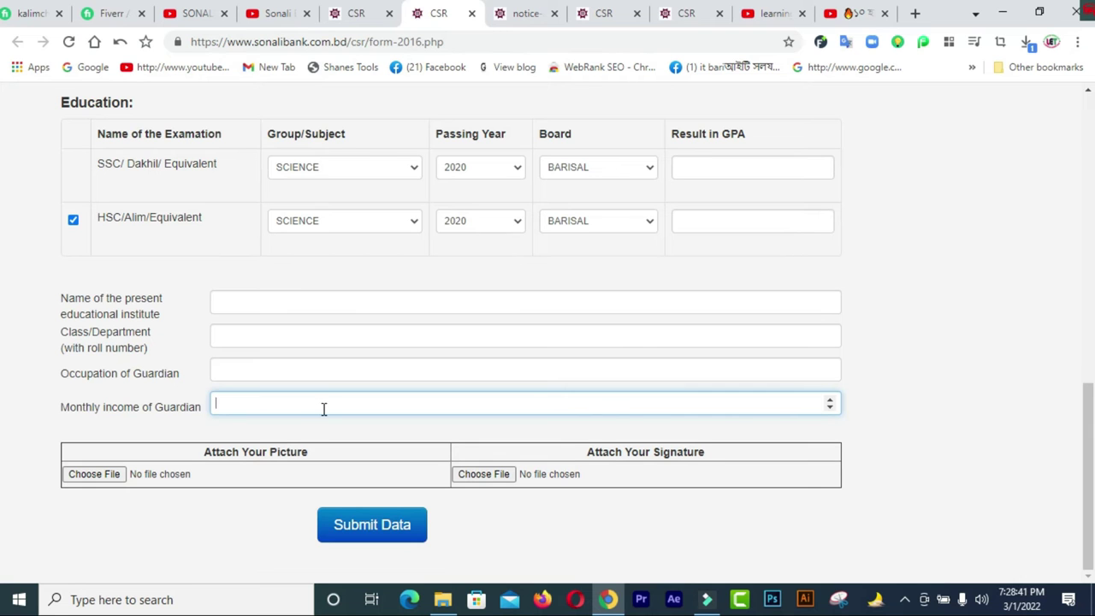
left_click(691, 17)
left_click_drag(1092, 425, 1043, 466)
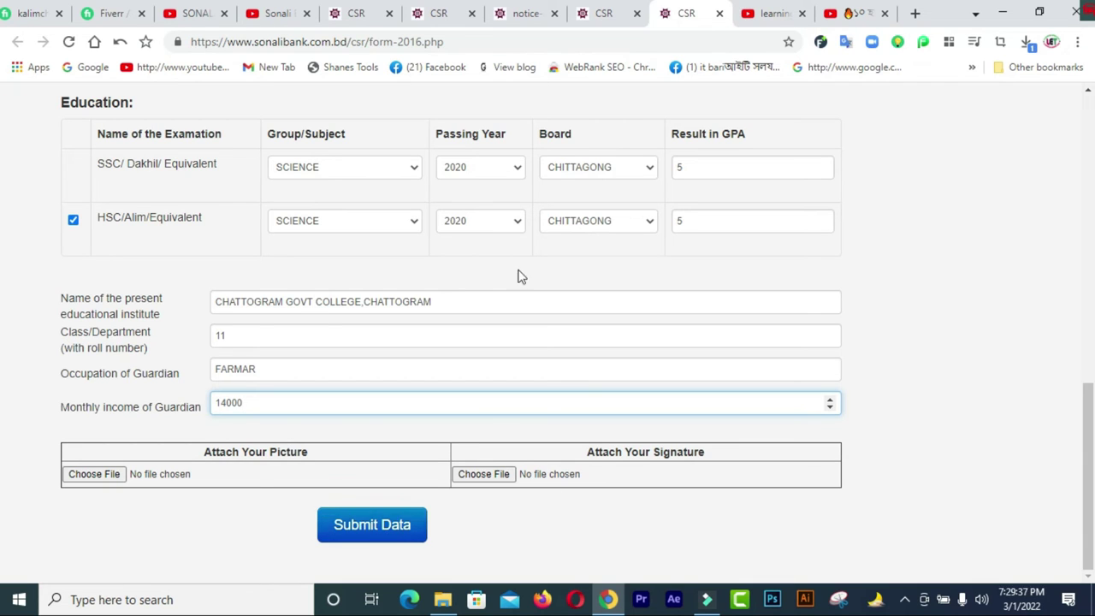
- Revisit the CSR stipend page, the blank application form and the 2020 notice
left_click(356, 22)
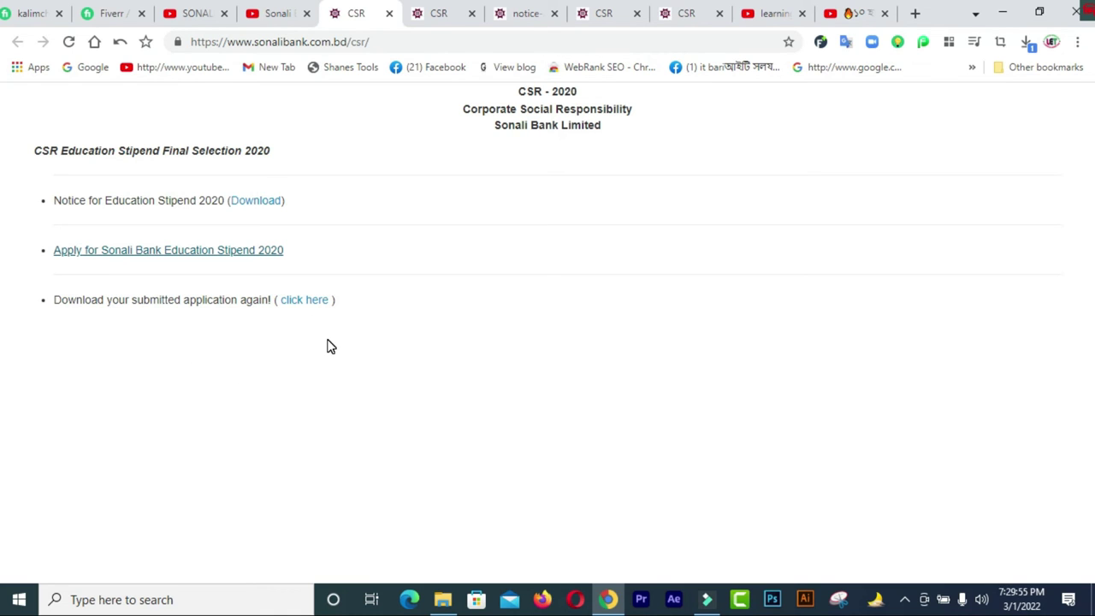
left_click(440, 21)
left_click(521, 14)
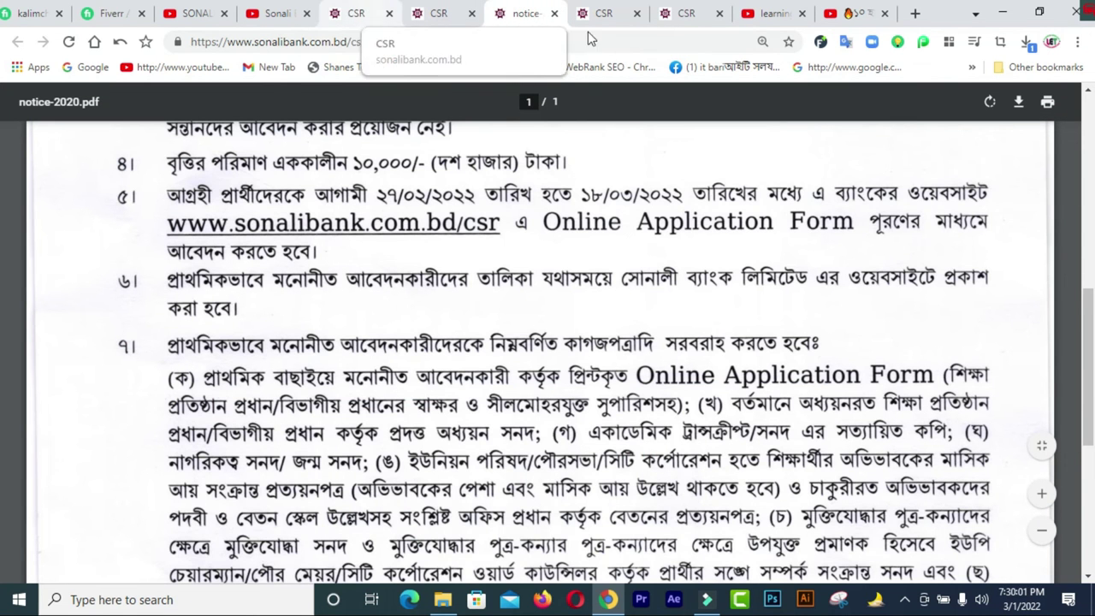
- Revisit the education, guardian and attachment sections of the already filled-in application form
left_click(680, 19)
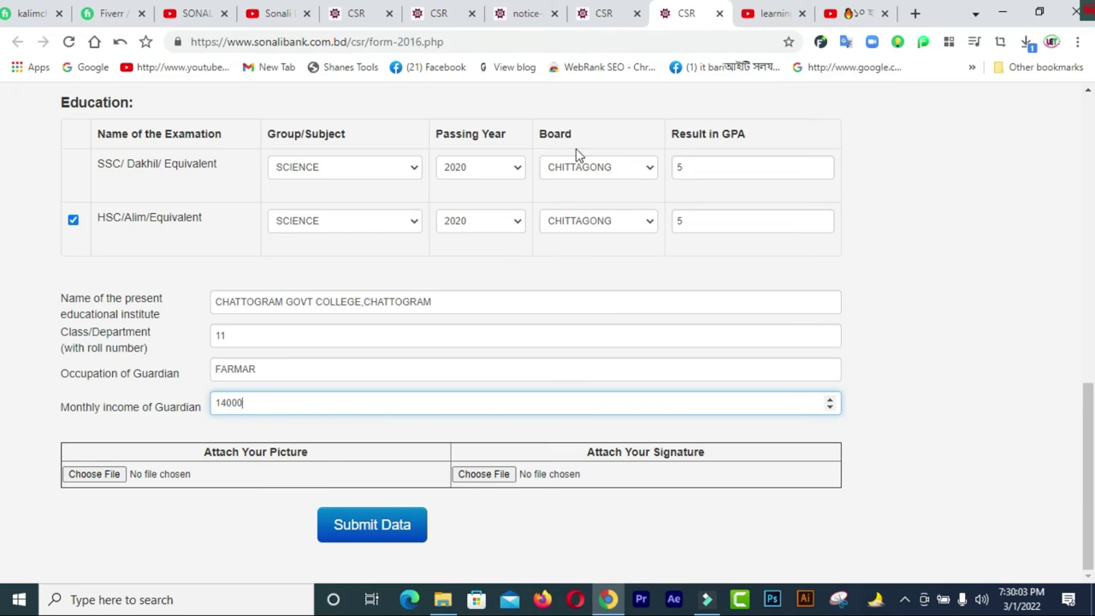
left_click(610, 19)
left_click(685, 19)
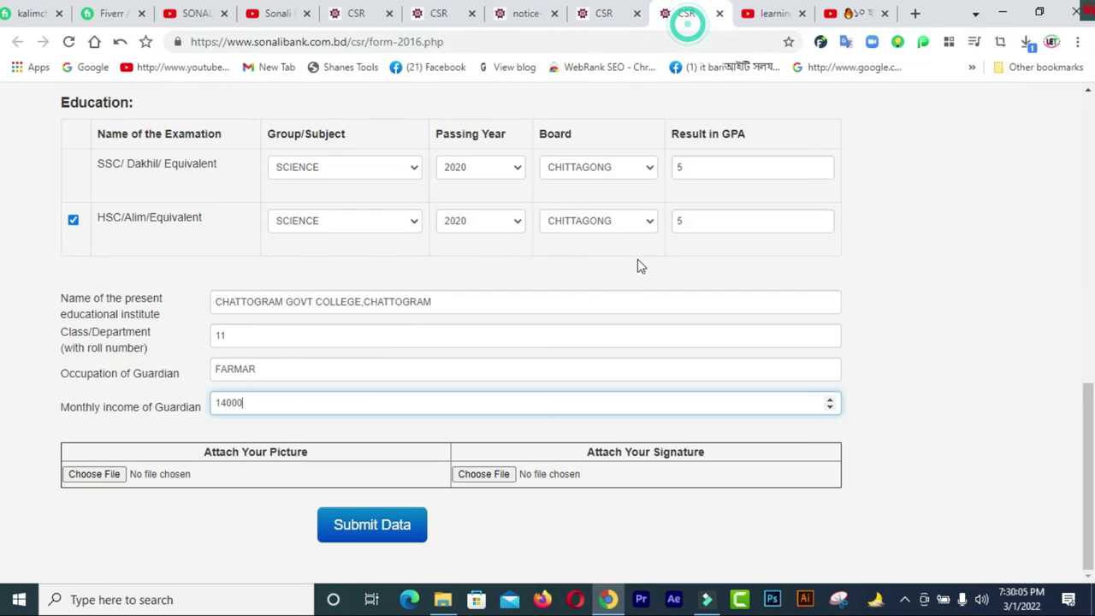
- Return to the 2020 notice and read the required documents in item 7 and the closing conditions
left_click(447, 21)
left_click(520, 17)
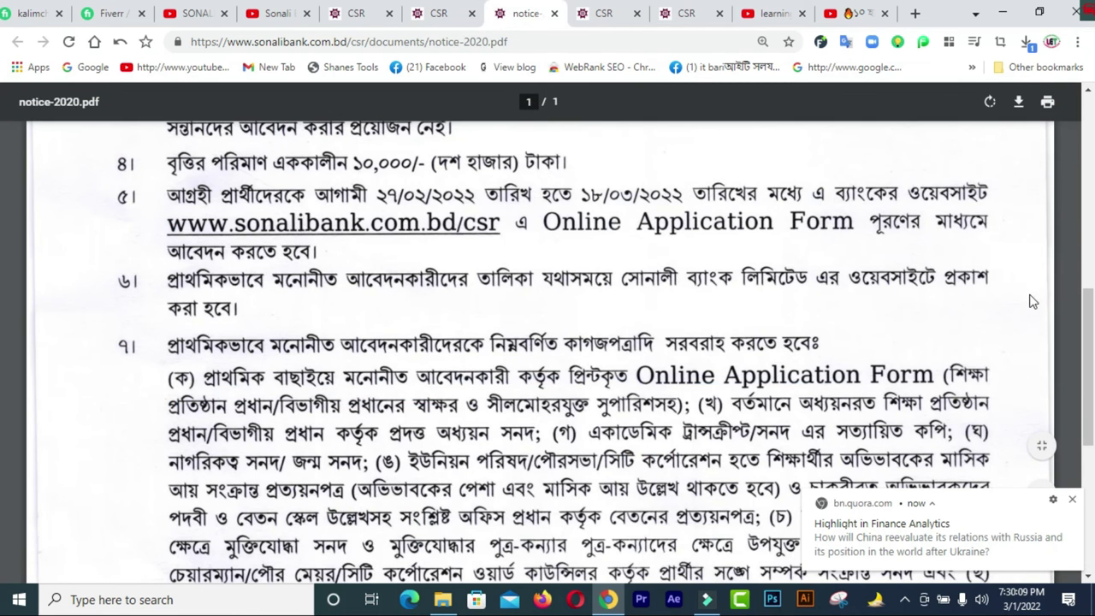
scroll(2, 324, "down", 1)
scroll(2, 323, "down", 2)
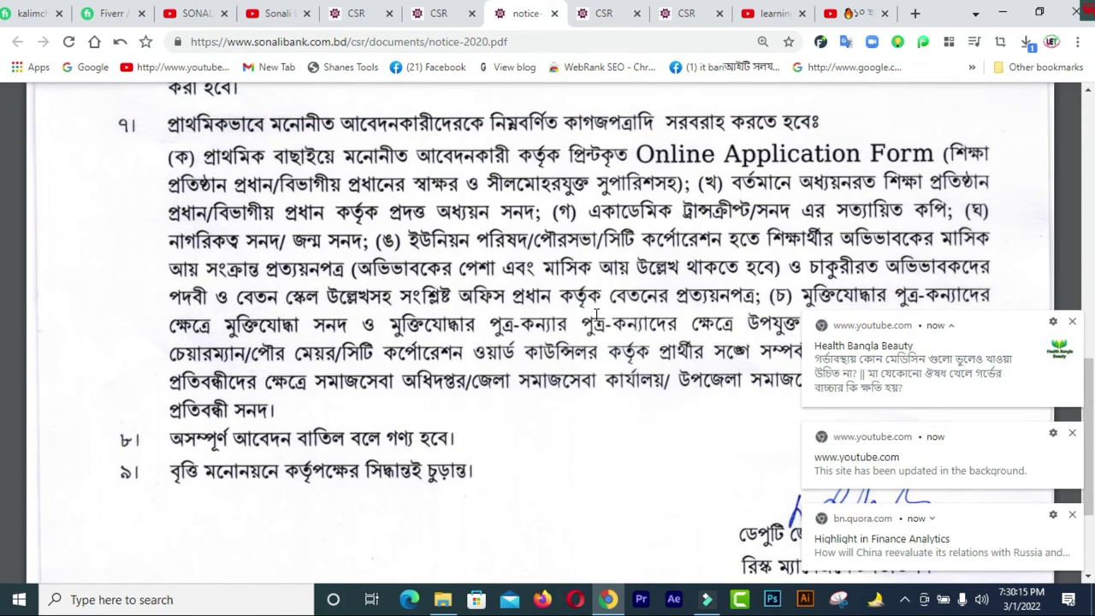
scroll(2, 312, "up", 3)
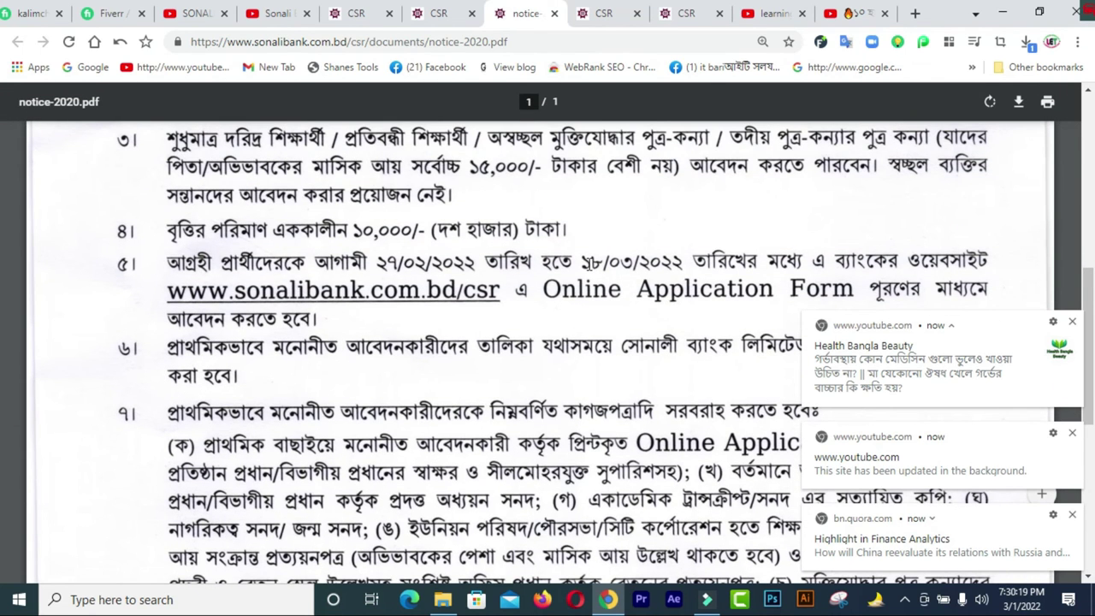
- Highlight the application deadline ১৮/০৩/২০২২ in item 5 of the notice and dismiss the pop-up notifications covering the page
left_click_drag(583, 261, 680, 262)
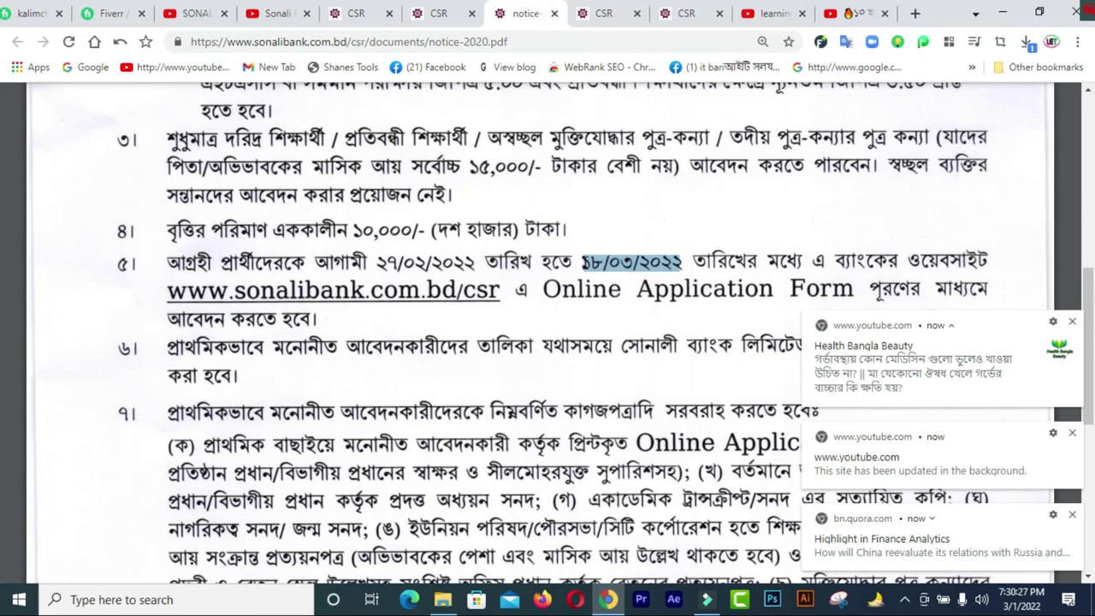
left_click(582, 263)
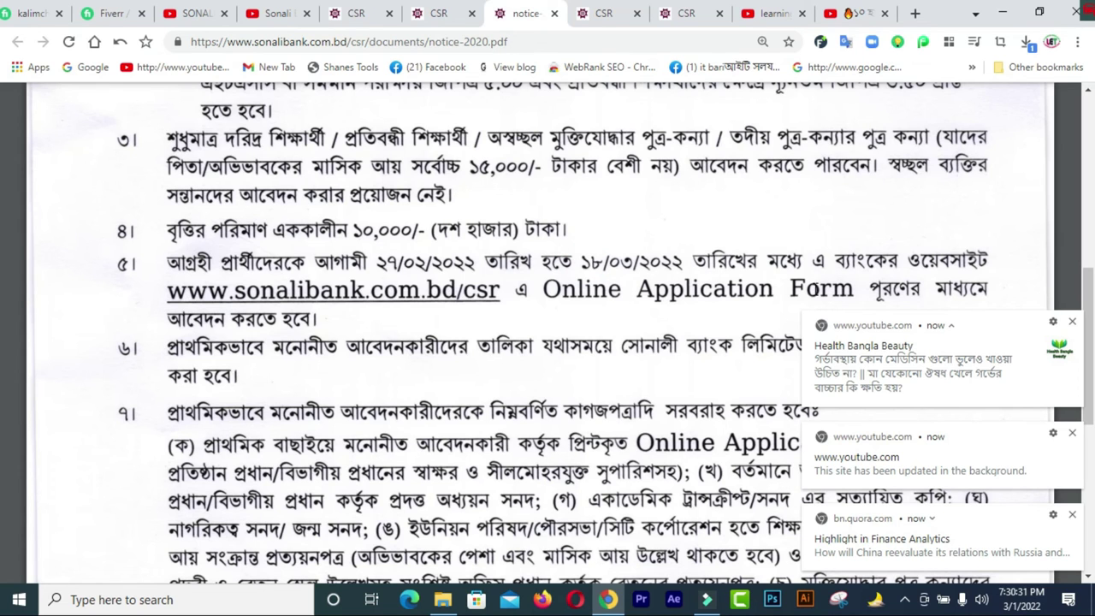
left_click(1071, 321)
left_click(1072, 432)
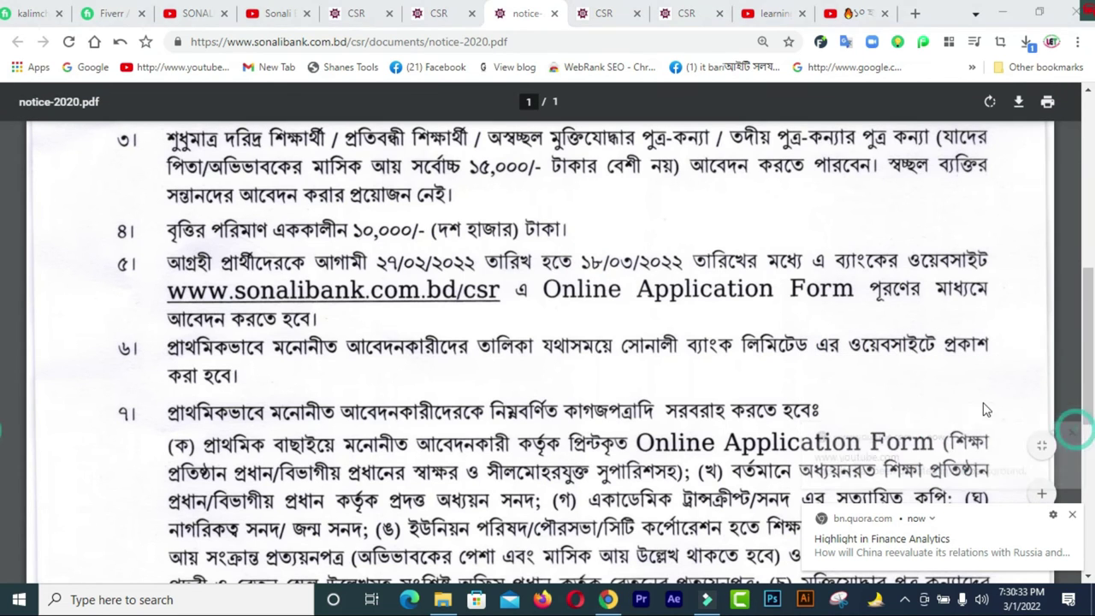
left_click_drag(581, 259, 675, 258)
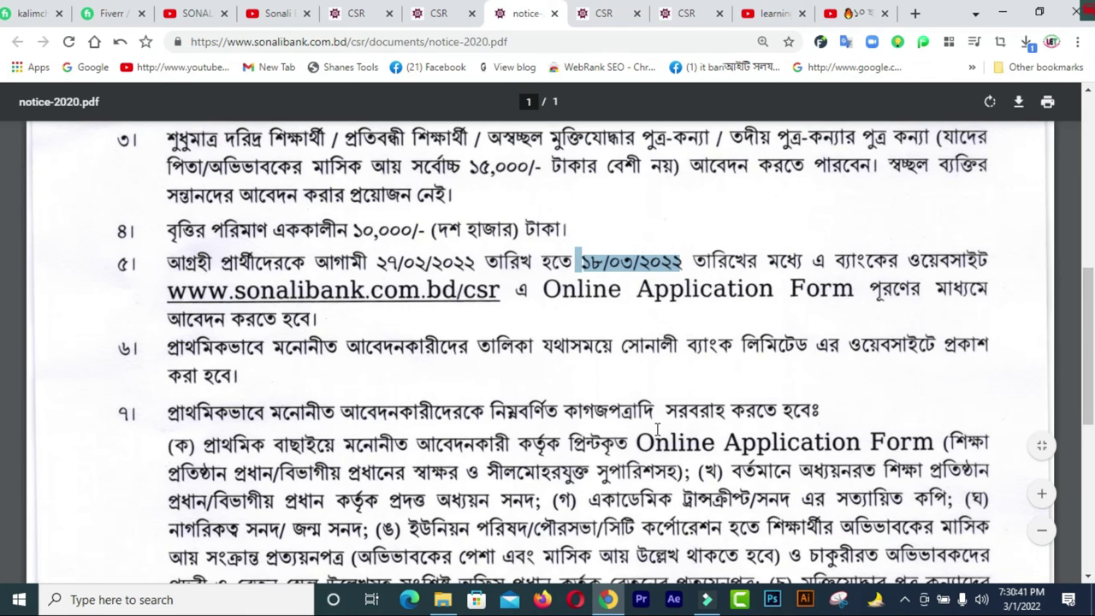
- Review items 6 to 9 of the notice and return to the filled-in application form
left_click_drag(1088, 303, 1092, 376)
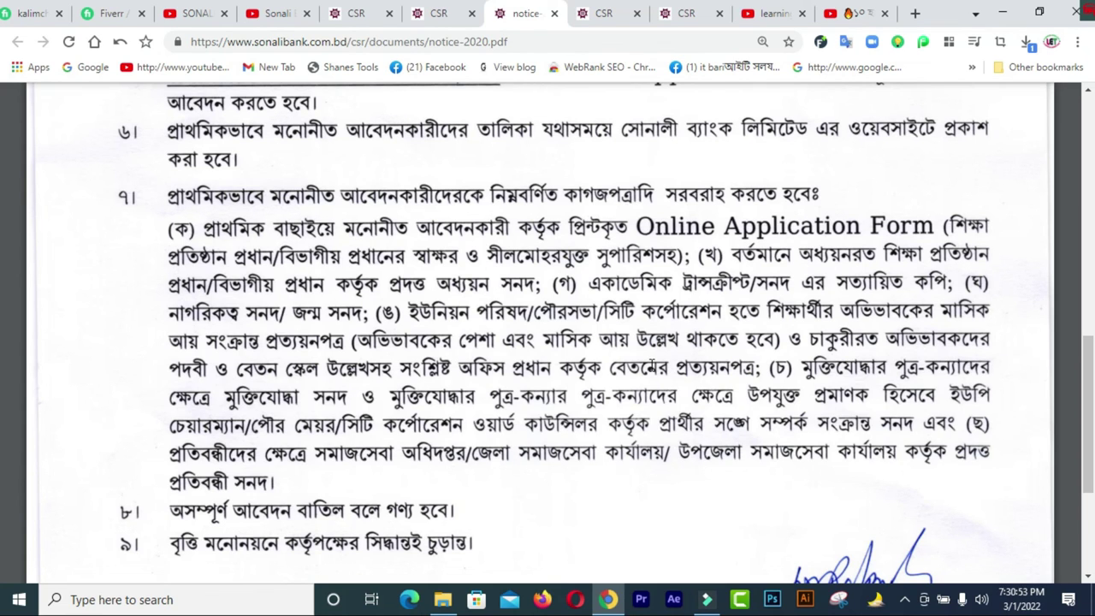
left_click(689, 13)
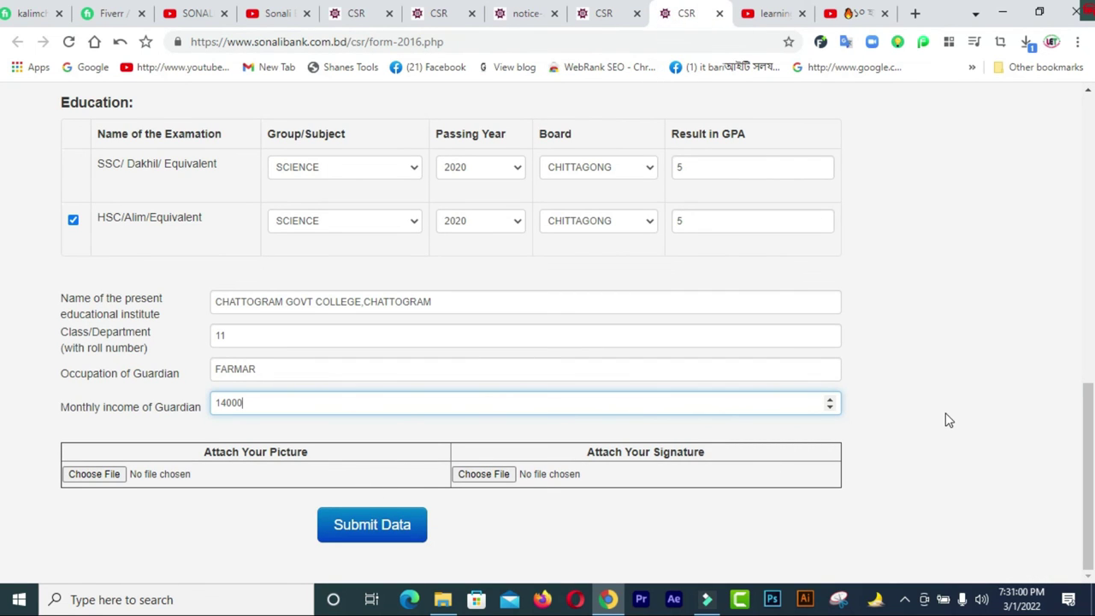
- Switch to YouTube to show the learningearningtube channel's list of videos
left_click(771, 15)
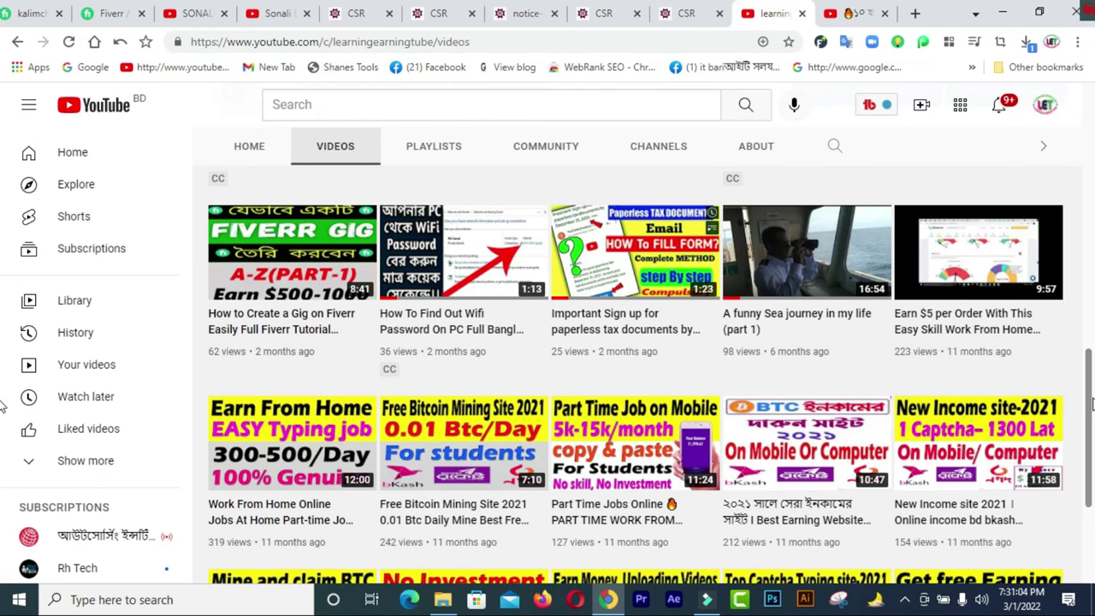